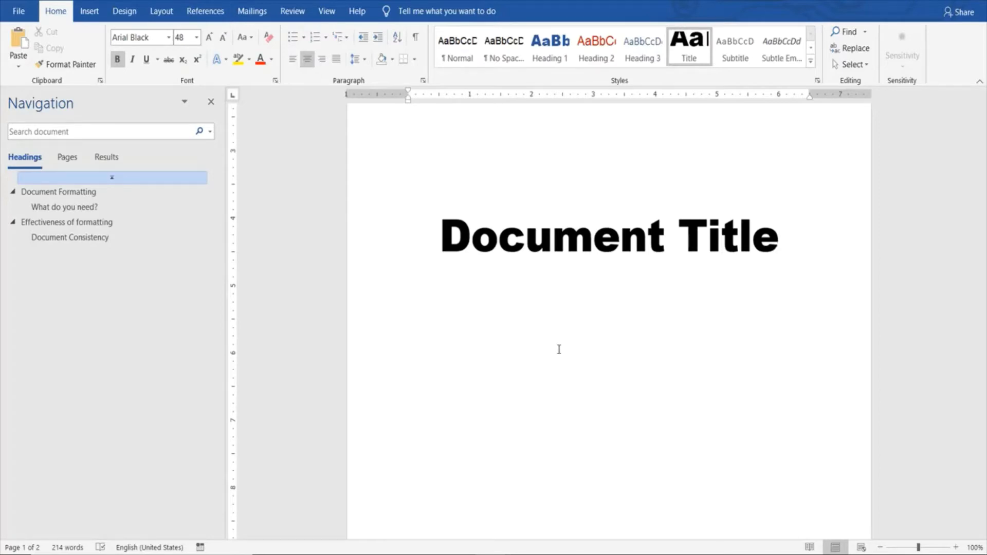
Step: Insert the picture importance-of-scope-of-work from this device on a new line below the document title
{"action": "key", "text": "Return"}
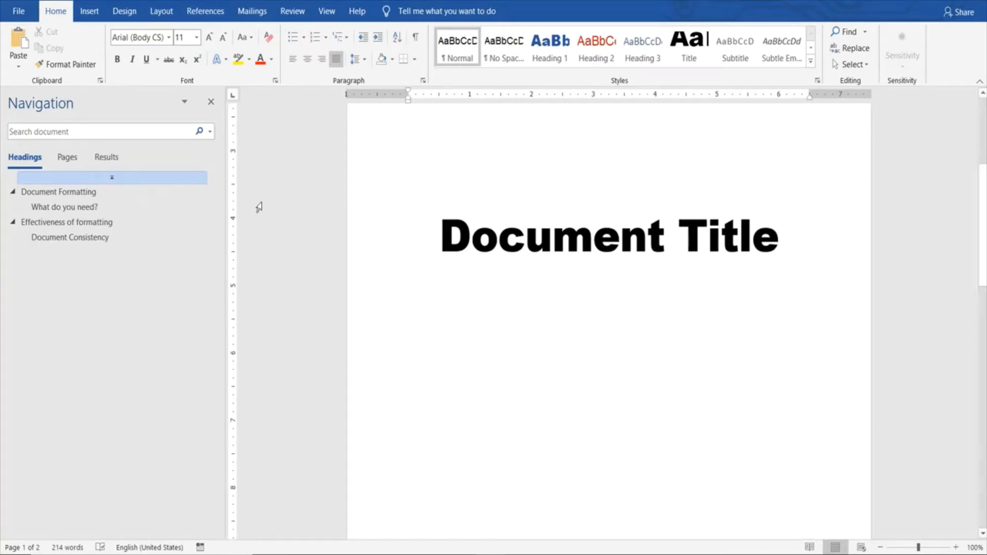
{"action": "left_click", "coordinate": [87, 12]}
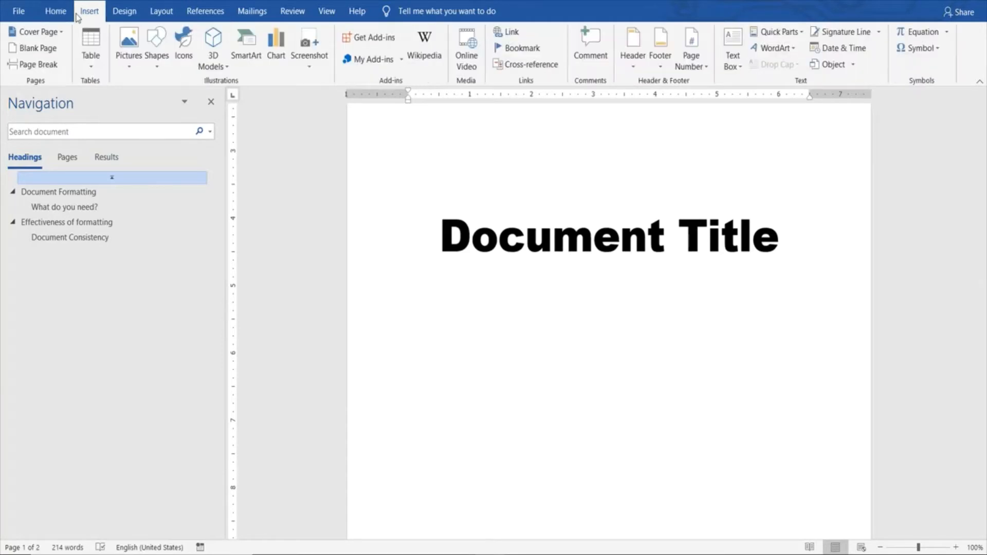
{"action": "left_click", "coordinate": [127, 46]}
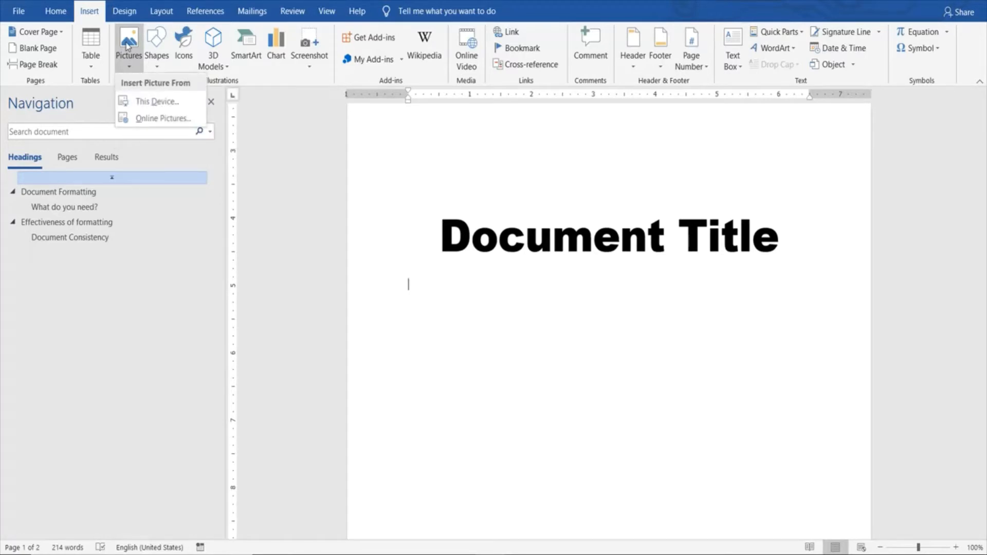
{"action": "left_click", "coordinate": [147, 107]}
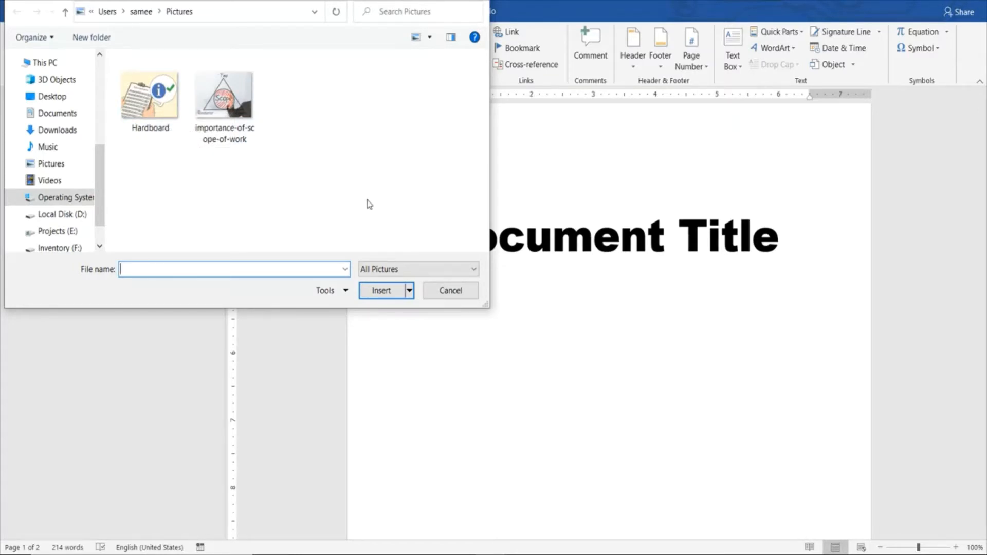
{"action": "left_click", "coordinate": [218, 94]}
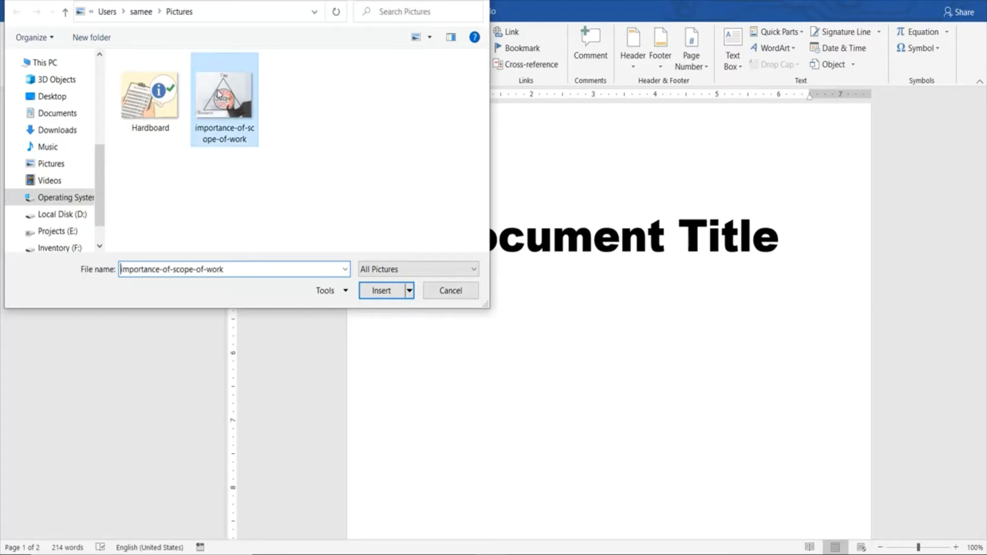
{"action": "left_click", "coordinate": [392, 291]}
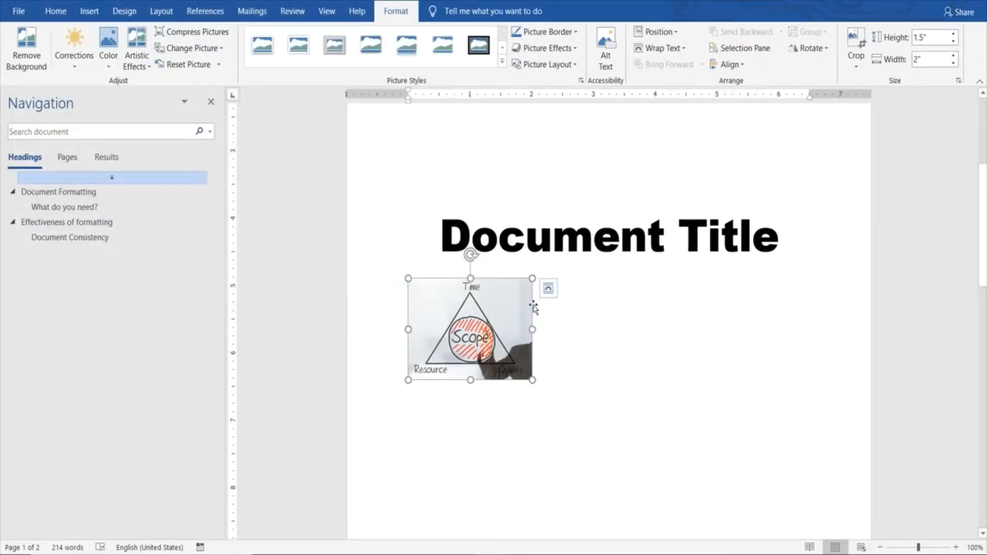
Step: Set the left indent of the scope picture's paragraph to about 1.5 inches
{"action": "left_click", "coordinate": [427, 263]}
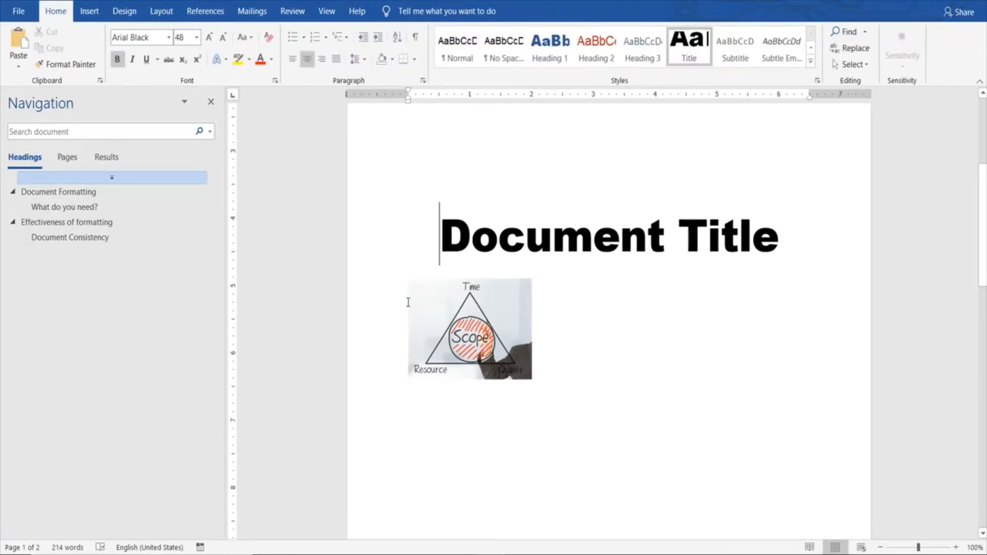
{"action": "left_click", "coordinate": [441, 309]}
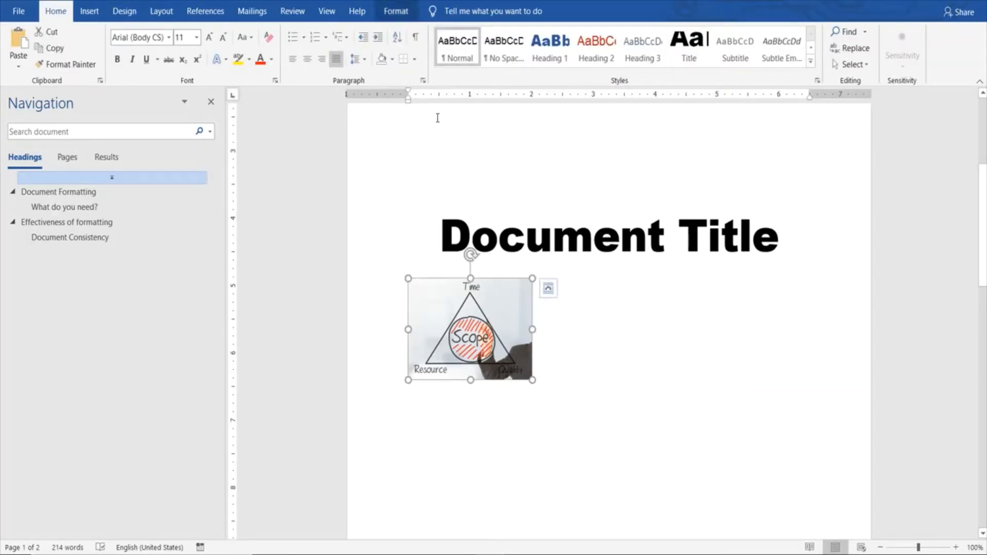
{"action": "left_click_drag", "start_coordinate": [408, 99], "coordinate": [504, 136]}
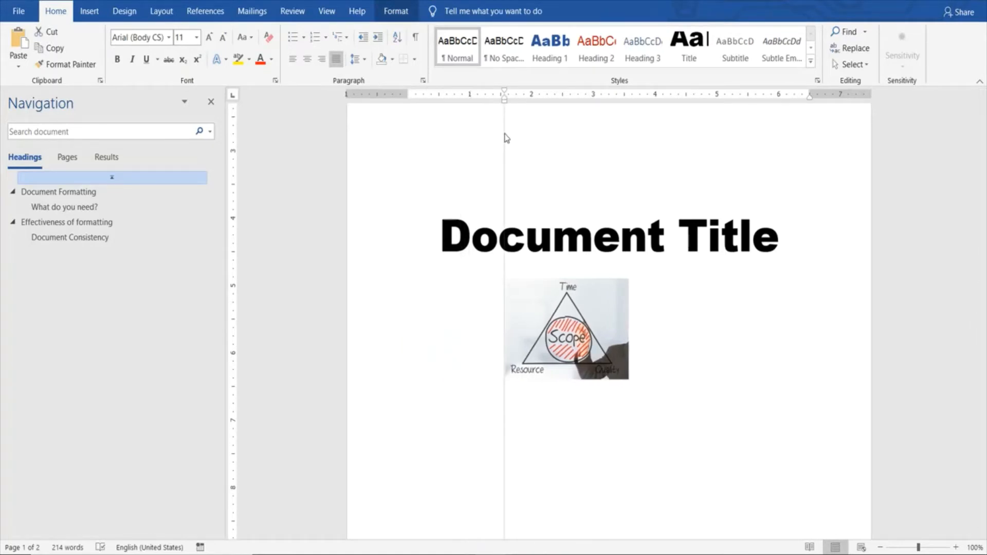
{"action": "left_click", "coordinate": [529, 265]}
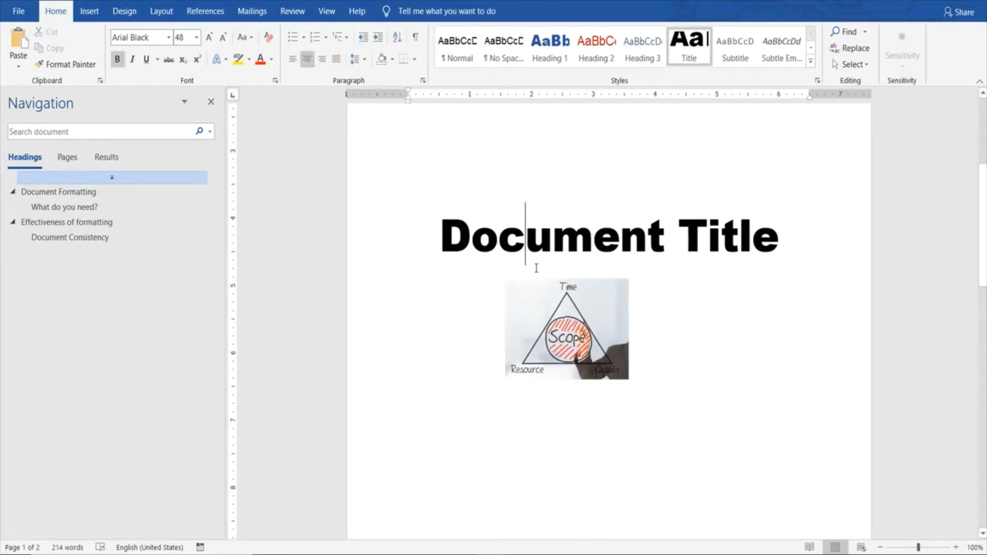
Step: Add three empty lines between the document title and the scope picture
{"action": "left_click", "coordinate": [493, 316]}
{"action": "key", "text": "Return"}
{"action": "key", "text": "Return"}
{"action": "key", "text": "Return"}
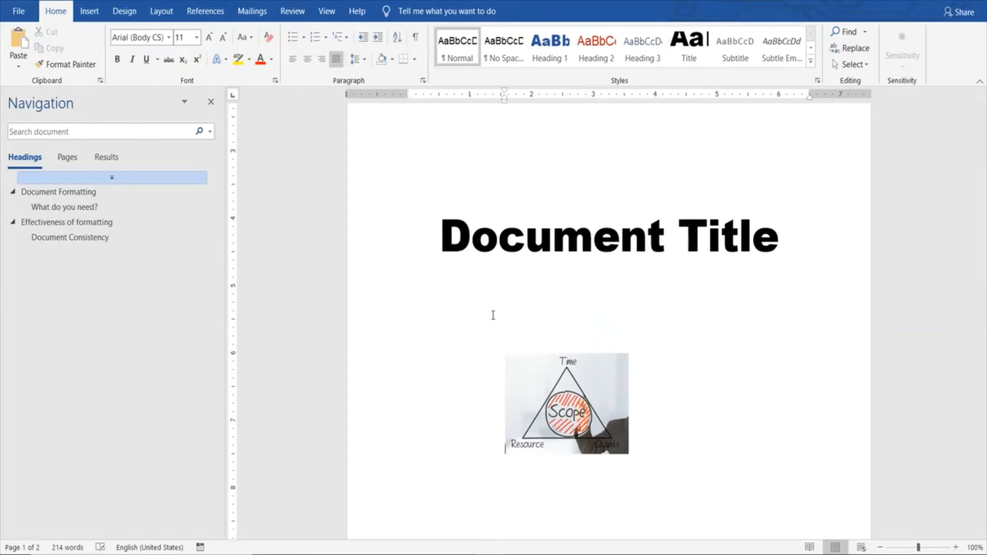
Step: Enlarge the scope picture proportionally to about 2.65 inches high and 3.53 inches wide
{"action": "left_click", "coordinate": [598, 412]}
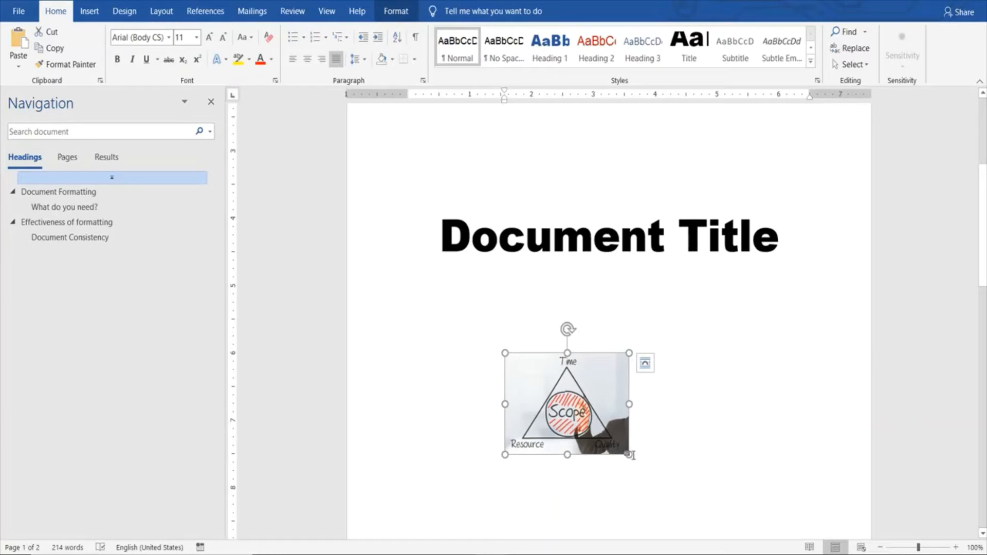
{"action": "left_click_drag", "start_coordinate": [628, 454], "coordinate": [724, 498]}
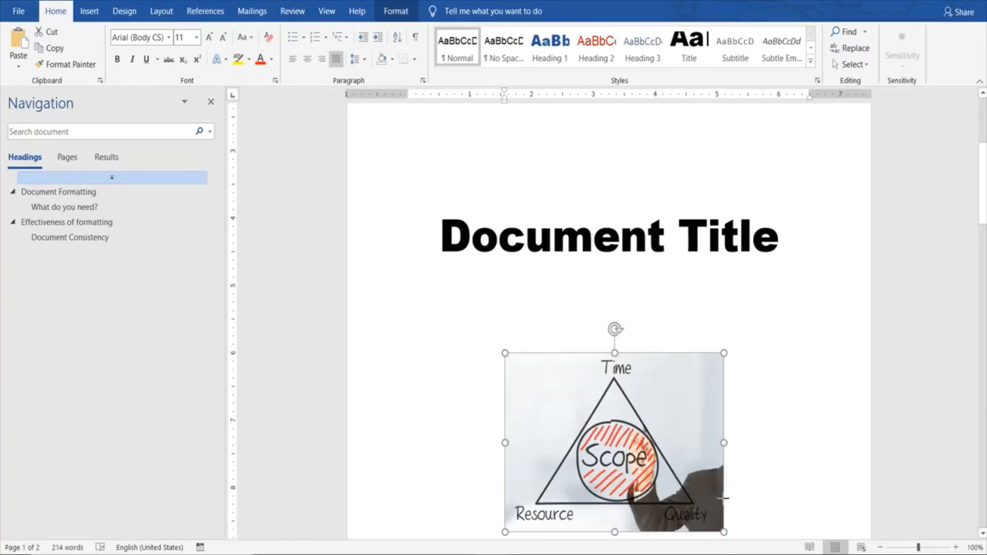
{"action": "left_click", "coordinate": [782, 394]}
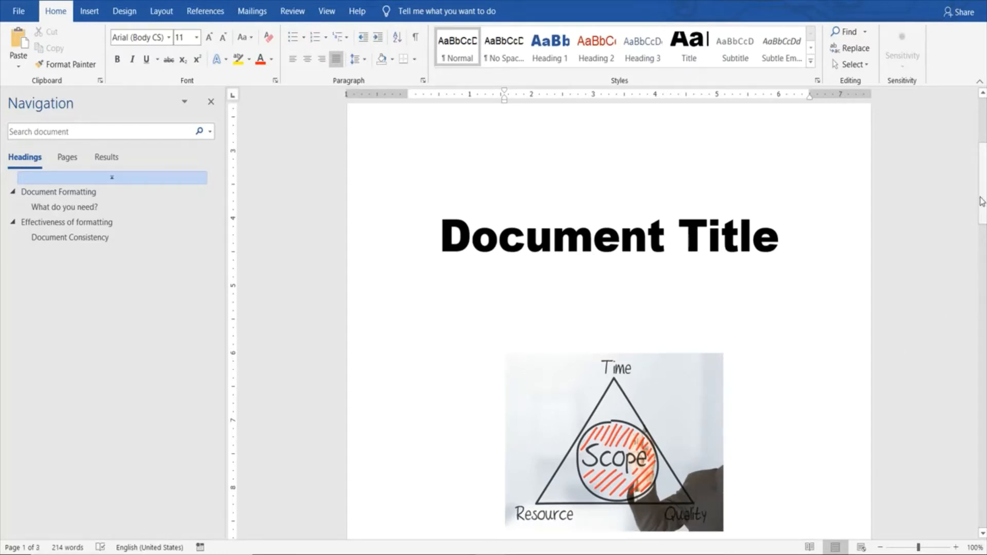
Step: Apply the soft-edge picture style to the scope picture
{"action": "mouse_move", "coordinate": [981, 202]}
{"action": "left_mouse_down"}
{"action": "mouse_move", "coordinate": [981, 220]}
{"action": "mouse_move", "coordinate": [981, 197]}
{"action": "left_mouse_up"}
{"action": "left_click", "coordinate": [666, 400]}
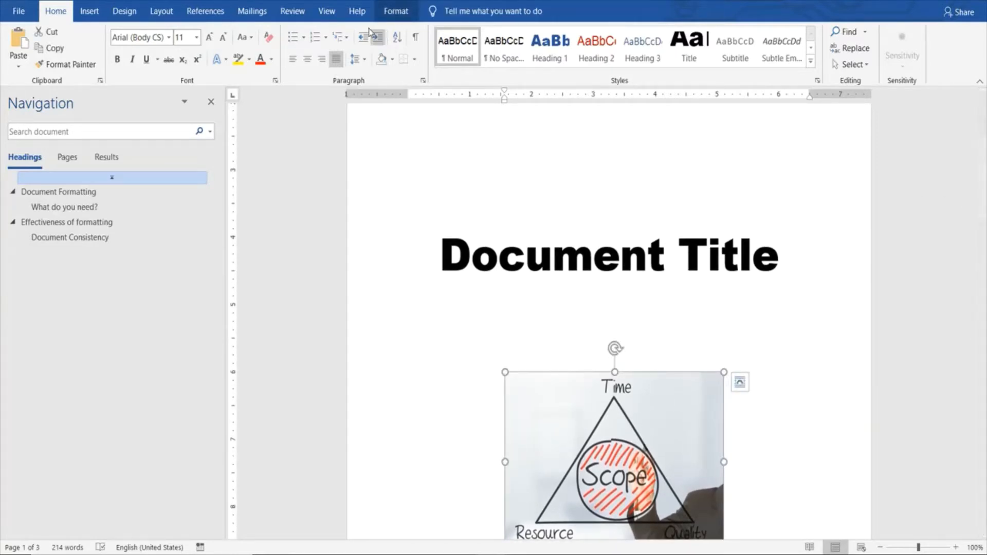
{"action": "left_click", "coordinate": [387, 15]}
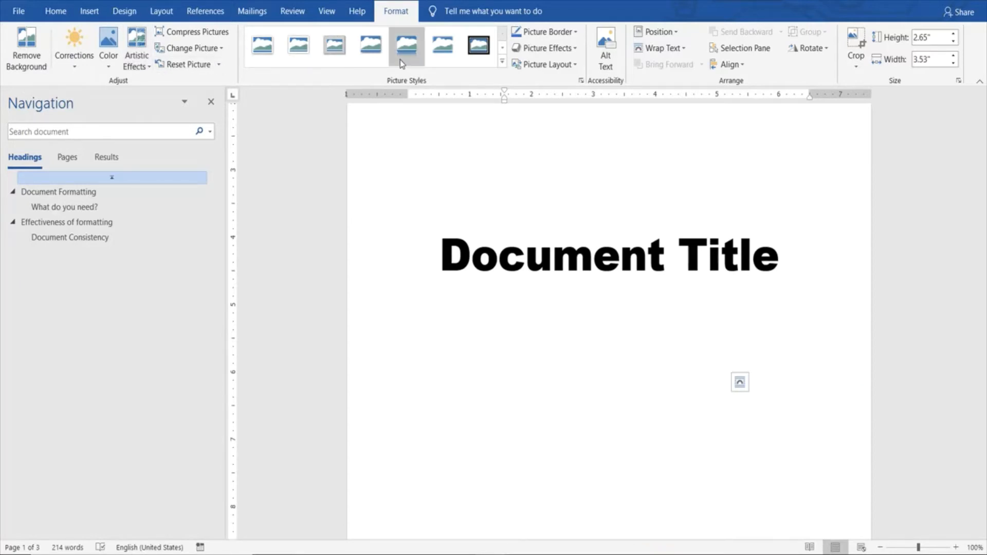
{"action": "left_click", "coordinate": [441, 46]}
{"action": "left_click", "coordinate": [760, 342]}
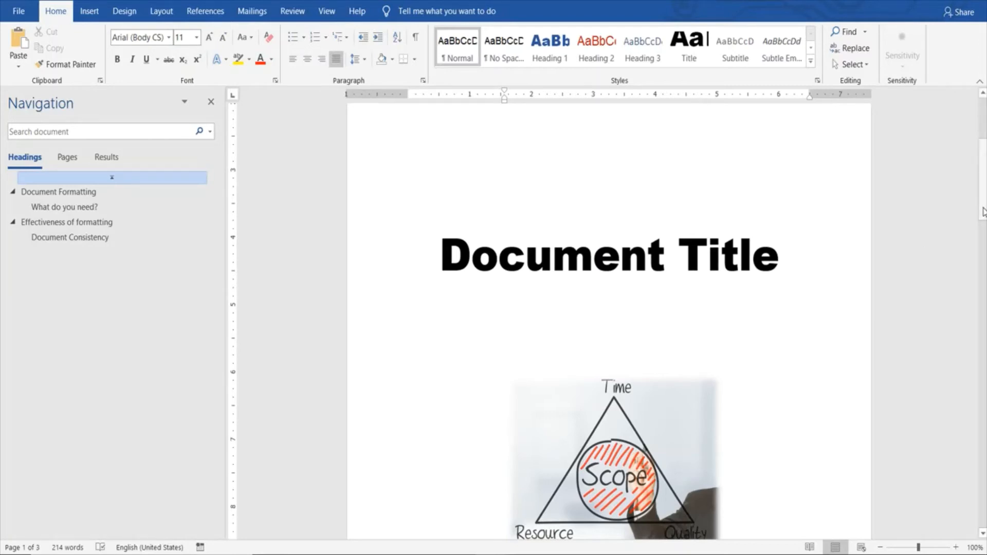
Step: Open the online picture search to insert an image on the empty line near the top of page 1, above the title
{"action": "right_click", "coordinate": [981, 178]}
{"action": "left_click", "coordinate": [983, 156]}
{"action": "left_click_drag", "start_coordinate": [983, 156], "coordinate": [985, 116]}
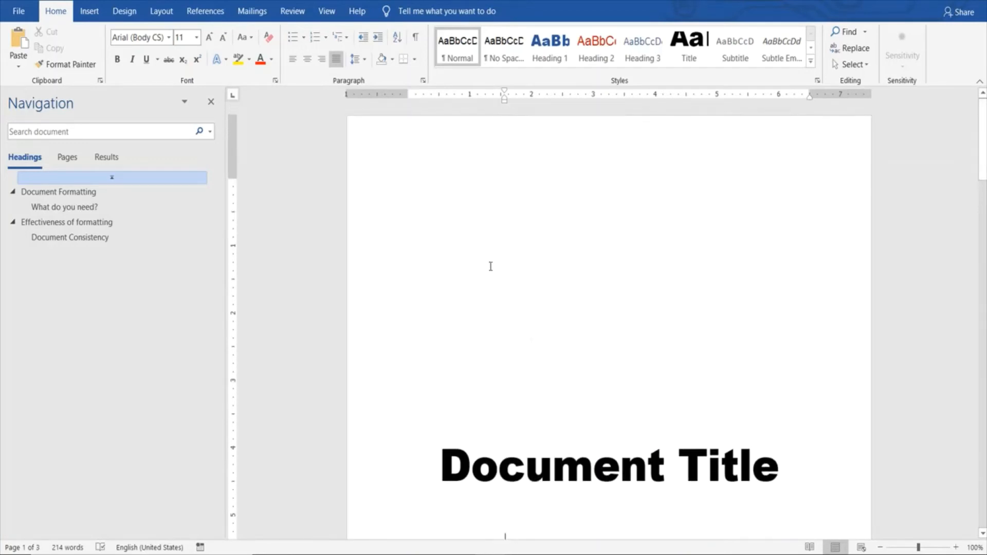
{"action": "left_click", "coordinate": [472, 246]}
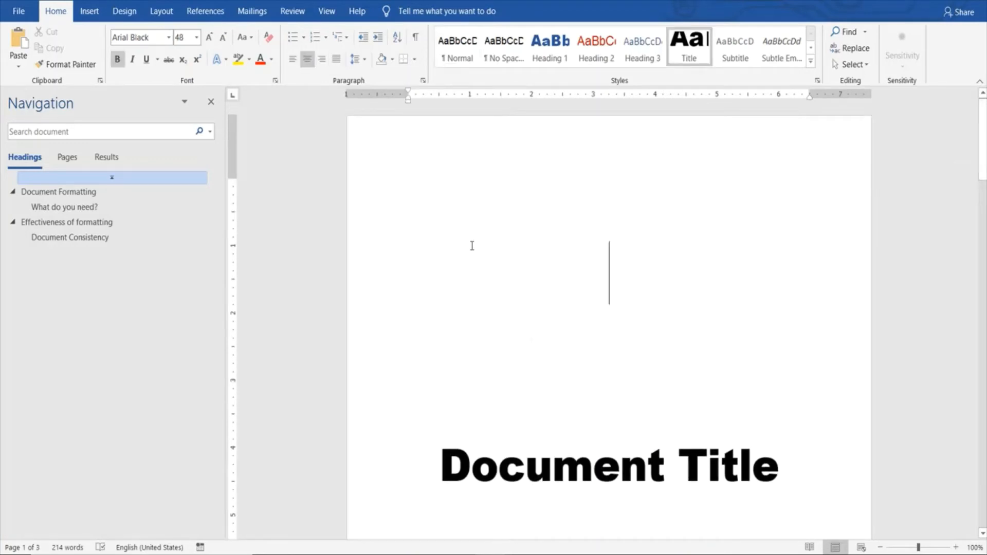
{"action": "left_click", "coordinate": [93, 16]}
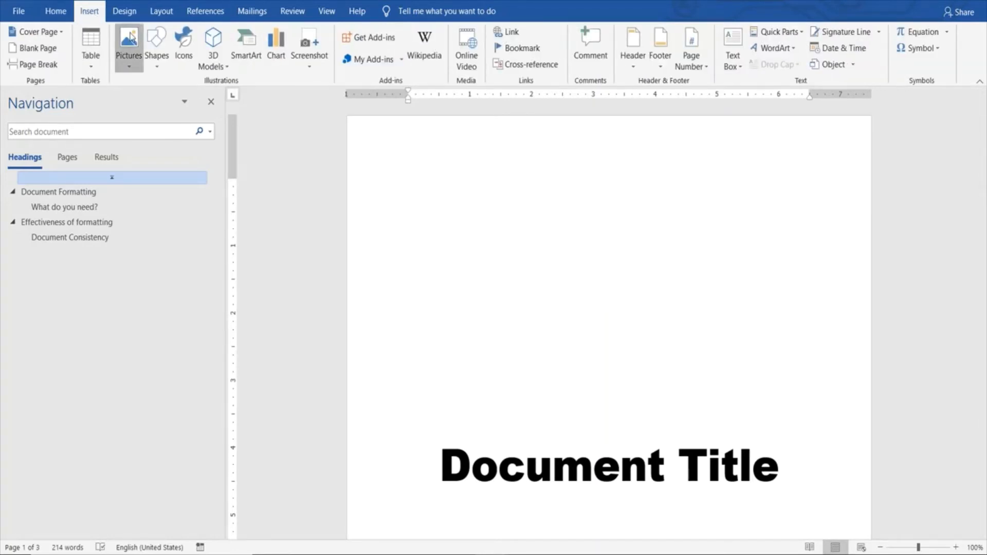
{"action": "left_click", "coordinate": [129, 51]}
{"action": "left_click", "coordinate": [152, 119]}
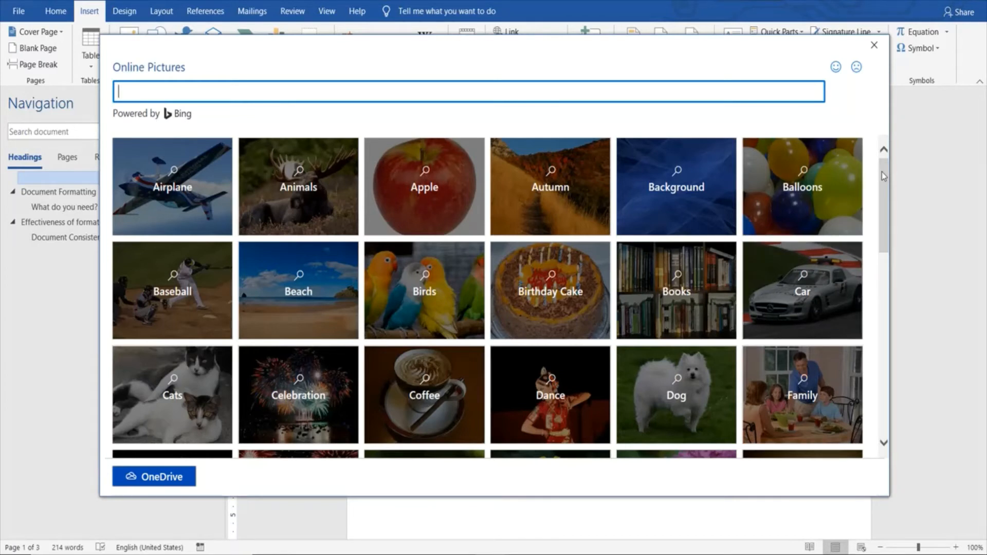
Step: Insert the photo of five stacked books on a white background from the Books category
{"action": "left_click_drag", "start_coordinate": [882, 175], "coordinate": [882, 187]}
{"action": "left_click", "coordinate": [666, 241]}
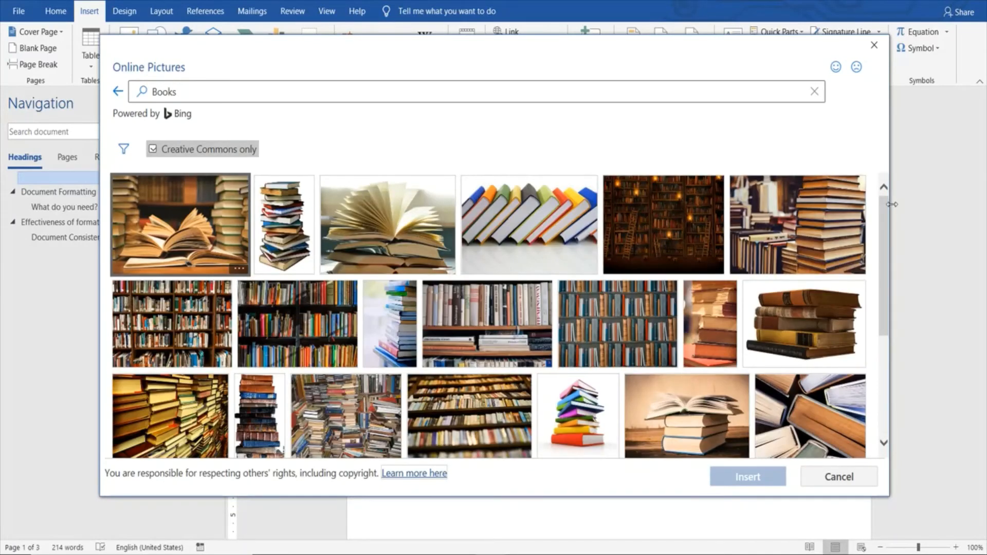
{"action": "left_click_drag", "start_coordinate": [881, 212], "coordinate": [890, 301]}
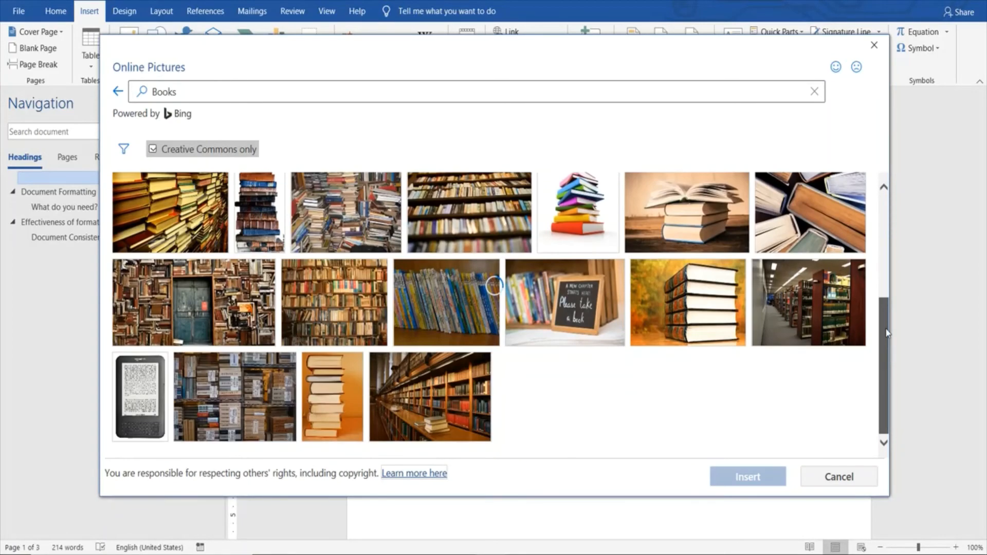
{"action": "scroll", "coordinate": [889, 302], "scroll_direction": "down", "scroll_amount": 5}
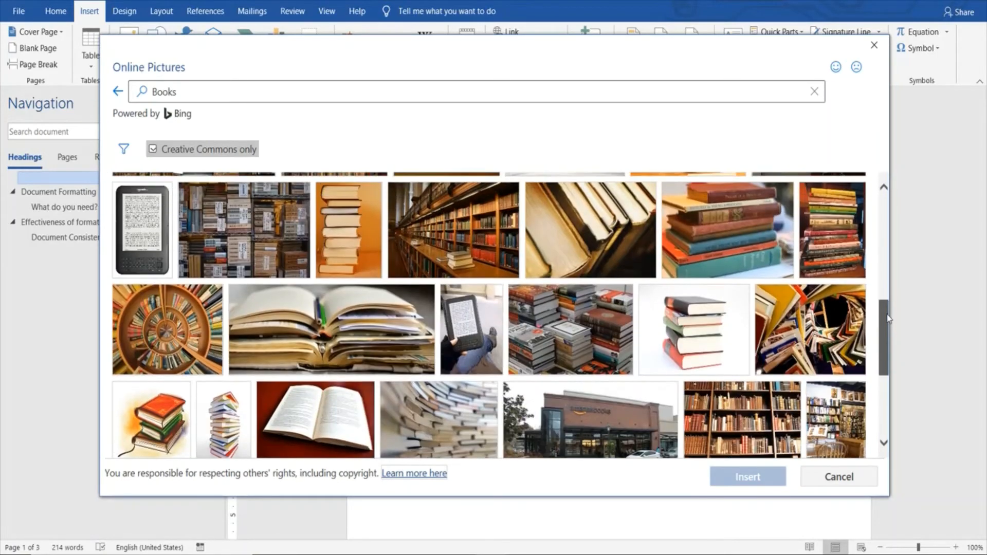
{"action": "left_click", "coordinate": [695, 325]}
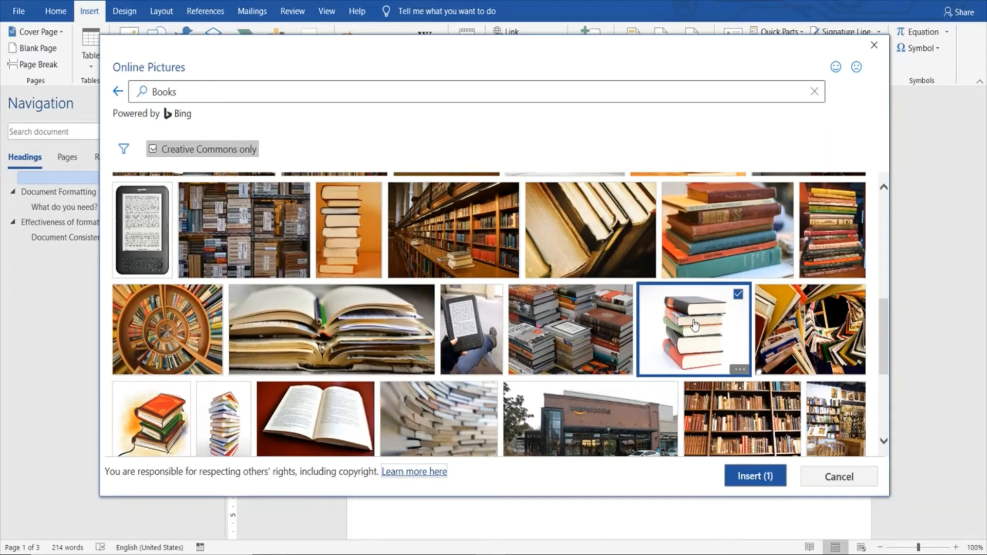
{"action": "left_click", "coordinate": [751, 477]}
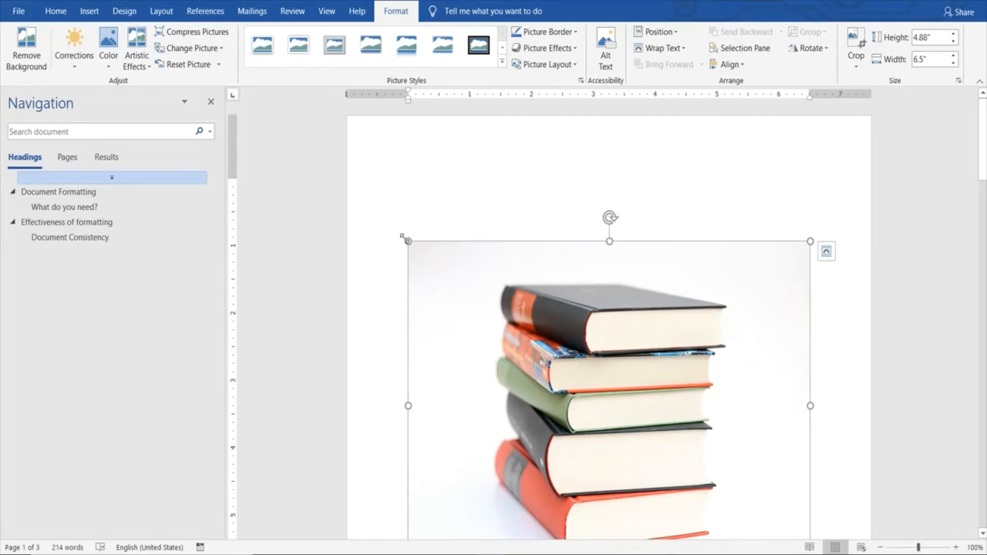
Step: Shrink the books picture to about 1.91 by 2.54 inches and give it the soft-edge picture style
{"action": "left_click_drag", "start_coordinate": [404, 238], "coordinate": [652, 378]}
{"action": "left_click", "coordinate": [750, 238]}
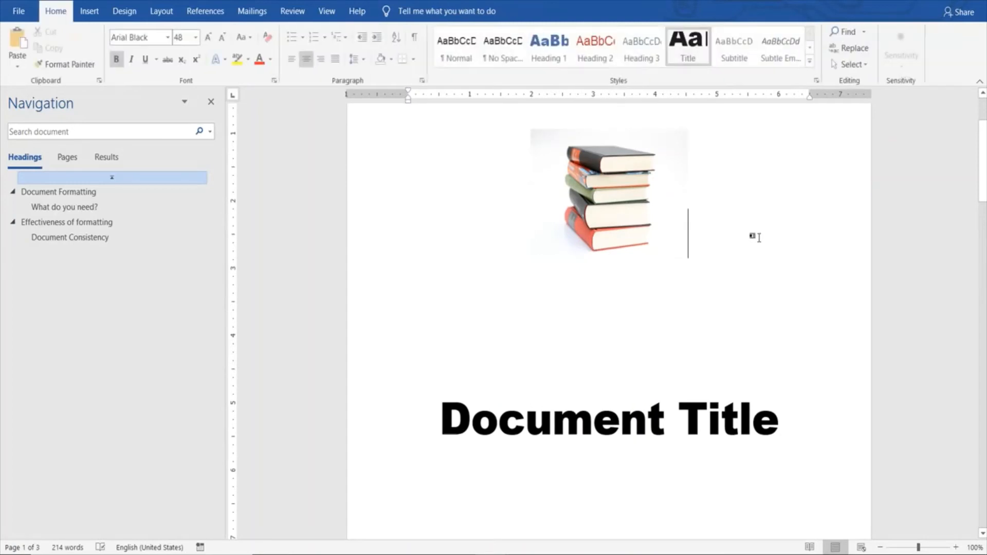
{"action": "left_click", "coordinate": [669, 186]}
{"action": "left_click", "coordinate": [396, 11]}
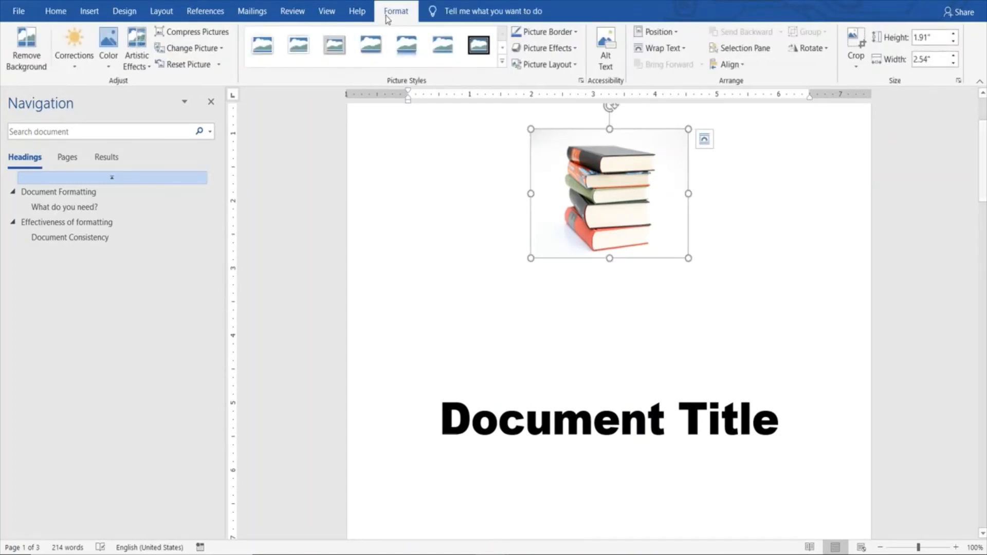
{"action": "left_click", "coordinate": [807, 299]}
Step: Delete one empty line between the books picture and the document title
{"action": "mouse_move", "coordinate": [983, 184]}
{"action": "left_mouse_down"}
{"action": "mouse_move", "coordinate": [985, 245]}
{"action": "mouse_move", "coordinate": [985, 195]}
{"action": "left_mouse_up"}
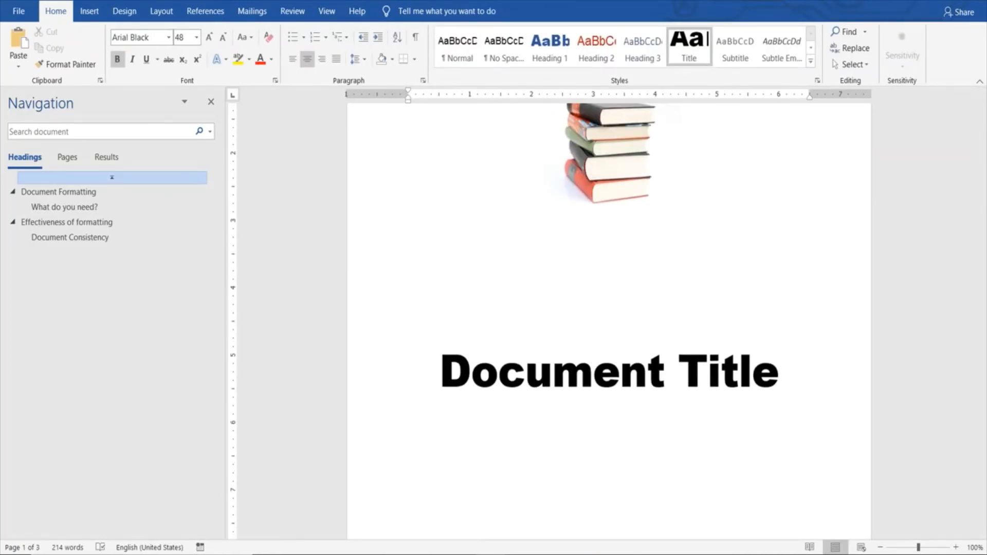
{"action": "key", "text": "BackSpace"}
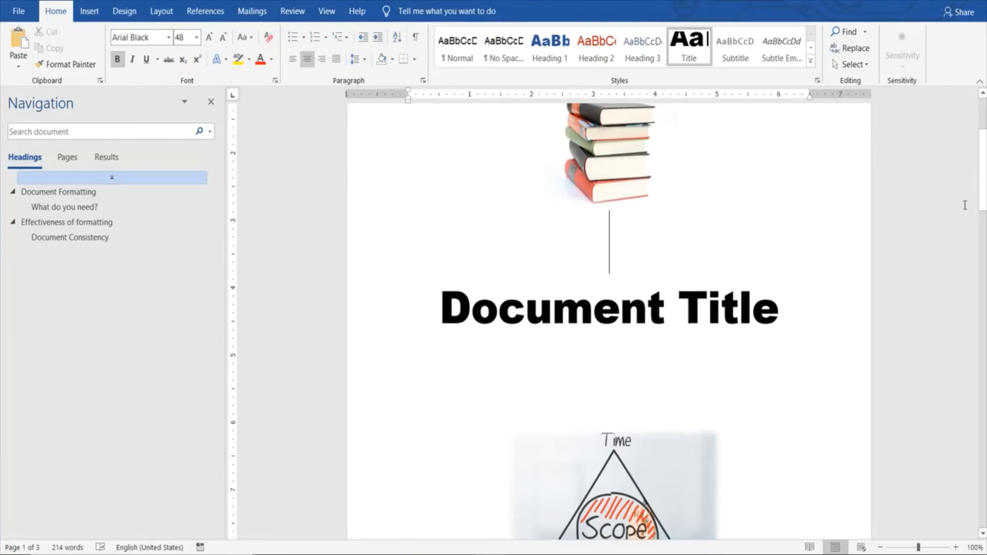
{"action": "left_click_drag", "start_coordinate": [983, 190], "coordinate": [985, 166]}
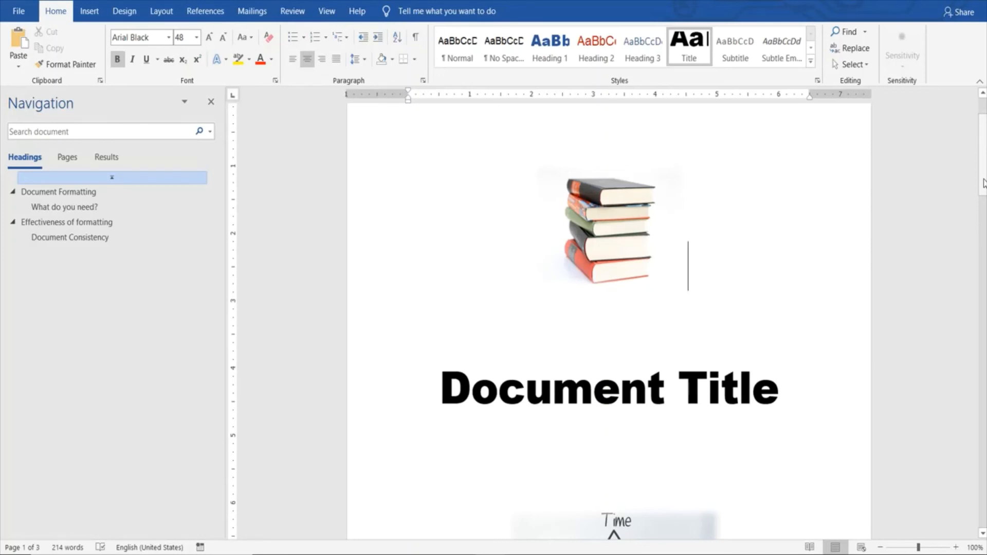
{"action": "left_click", "coordinate": [635, 196]}
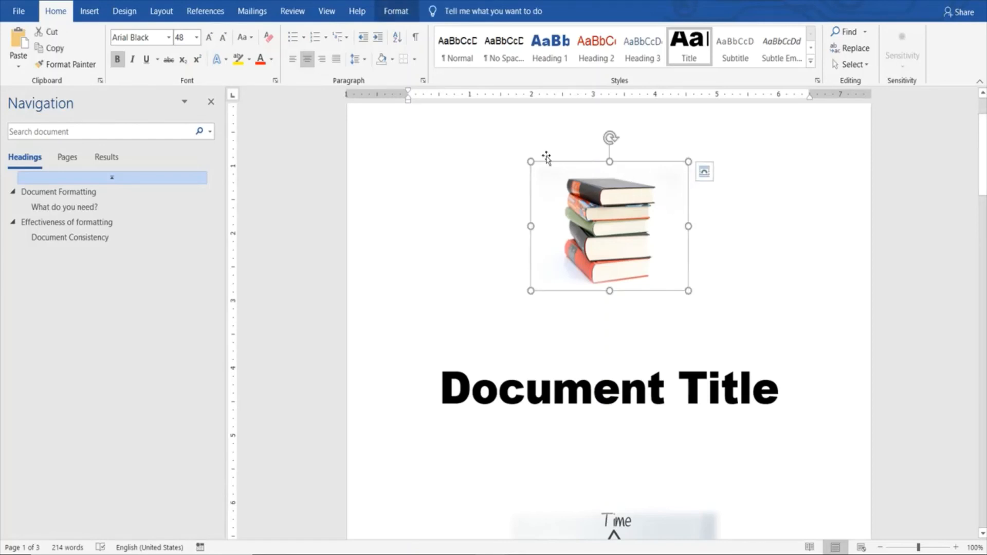
{"action": "left_click", "coordinate": [801, 287]}
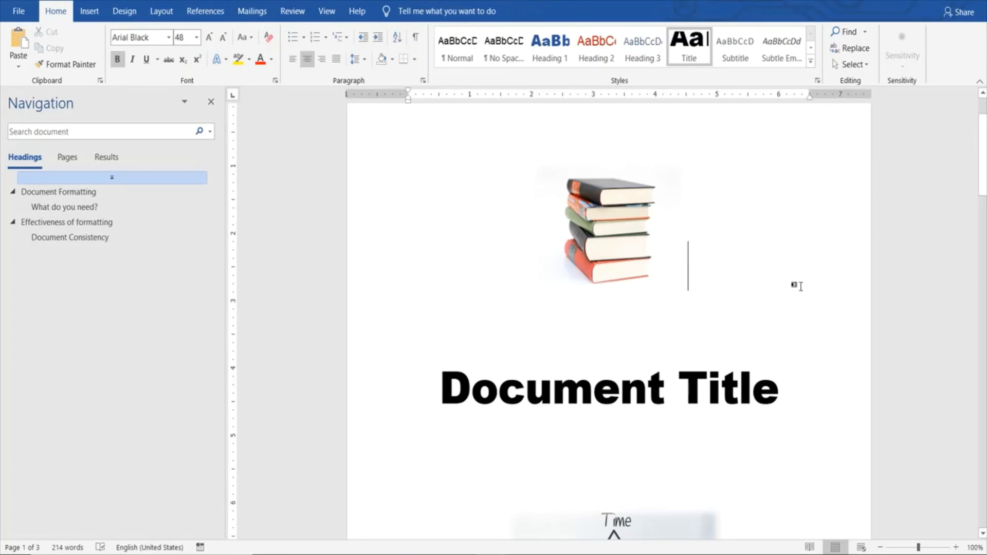